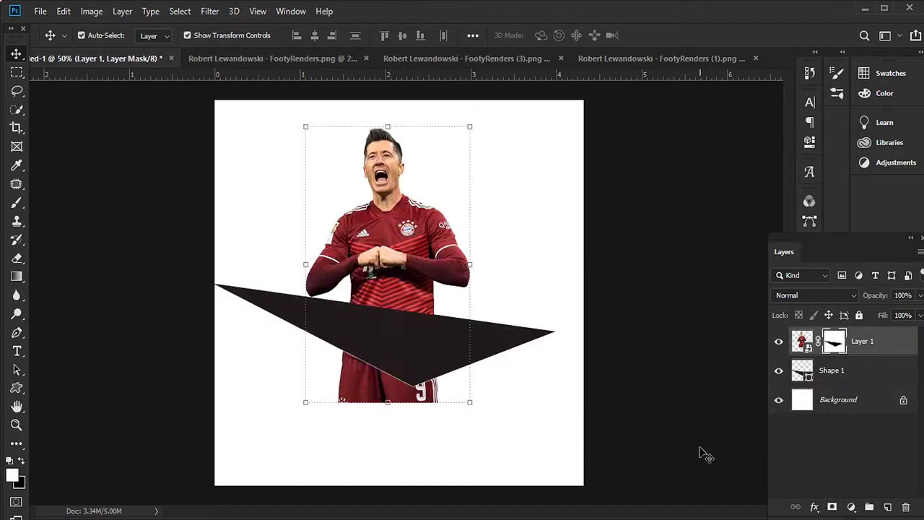
Invert the player layer's mask and paint it white with a 200 px hard round brush at 100% flow to reveal the upper body
click(91, 33)
click(29, 175)
click(57, 243)
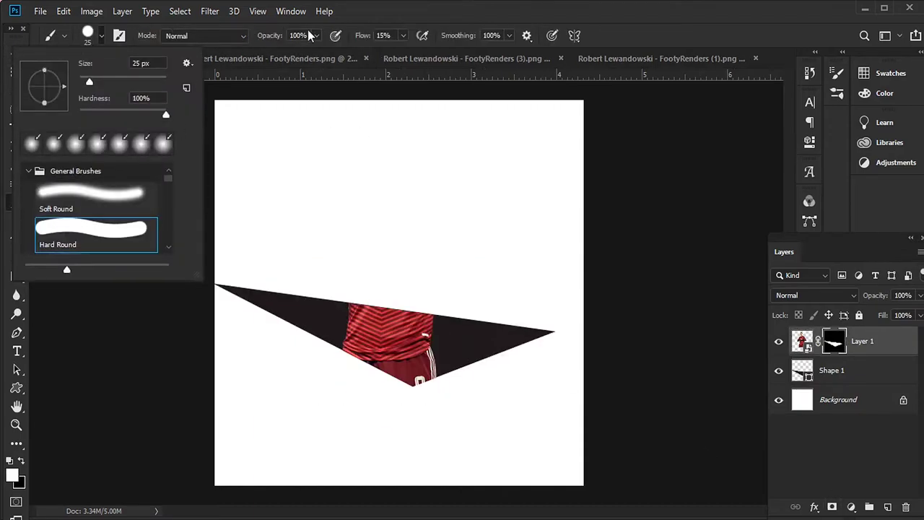
key(Return)
key(bracketright)
key(bracketright)
key(bracketright)
key(bracketright)
mouse_move(361, 295)
mouse_down()
mouse_move(425, 207)
mouse_move(431, 157)
mouse_move(277, 288)
mouse_up()
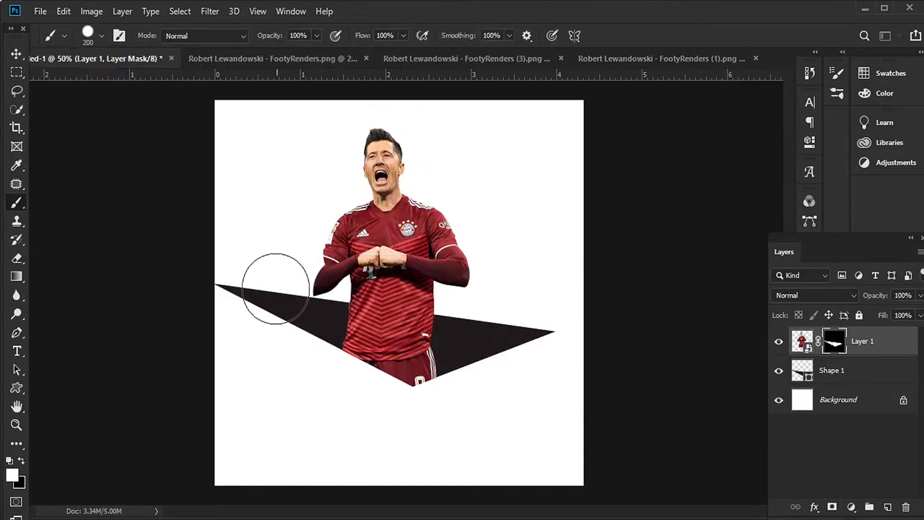
key(v)
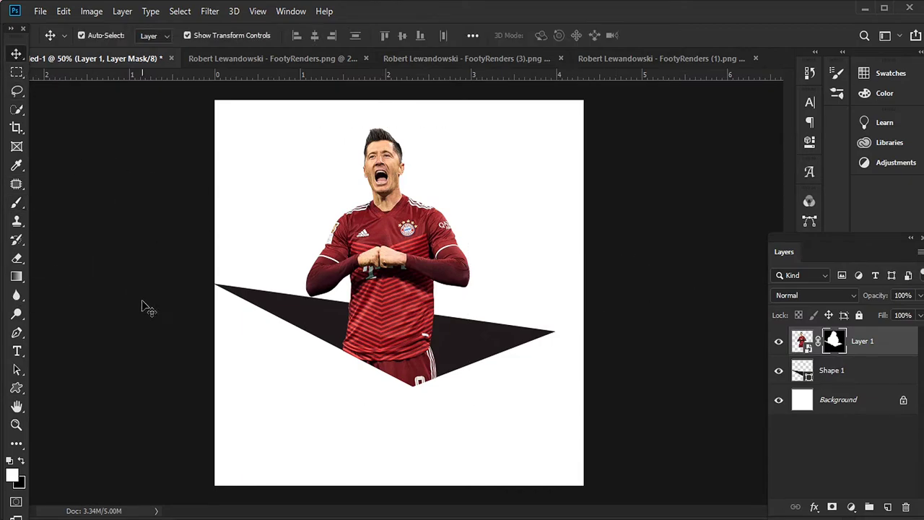
Move the player and the dark triangular shape together slightly to the left and down
click(140, 309)
click(308, 332)
shift+click(433, 360)
mouse_move(214, 402)
mouse_down()
mouse_move(208, 406)
mouse_move(205, 391)
mouse_up()
Draw a closed slanted band across the full canvas width along the dark shape's upper edge with the Pen tool
click(45, 200)
click(205, 288)
click(542, 338)
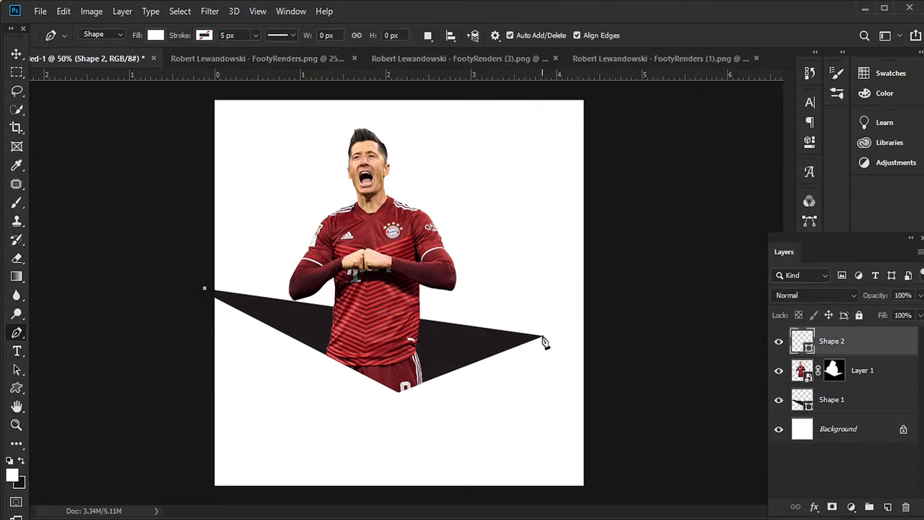
click(660, 261)
click(204, 189)
click(205, 288)
Fill the slanted band with orange ff500b and place its layer beneath the player
click(155, 34)
click(219, 63)
click(628, 173)
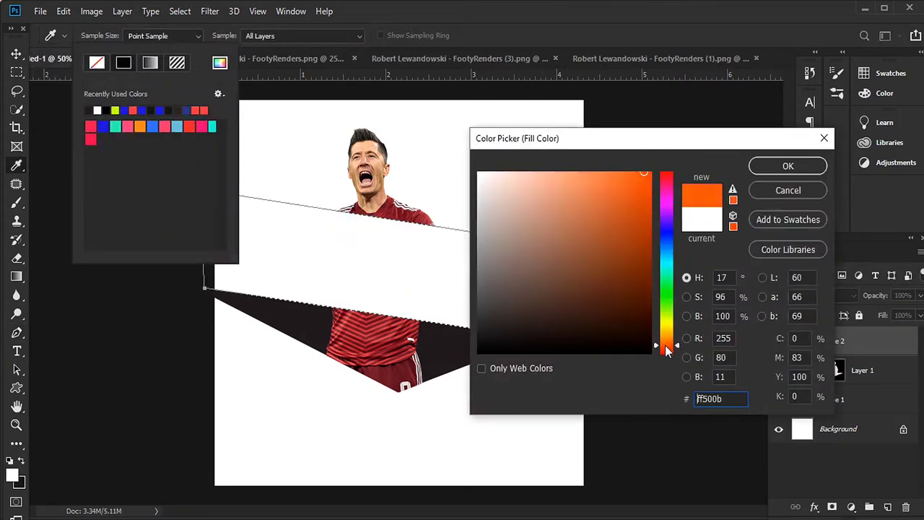
key(Return)
key(Return)
key(v)
key(ctrl+[)
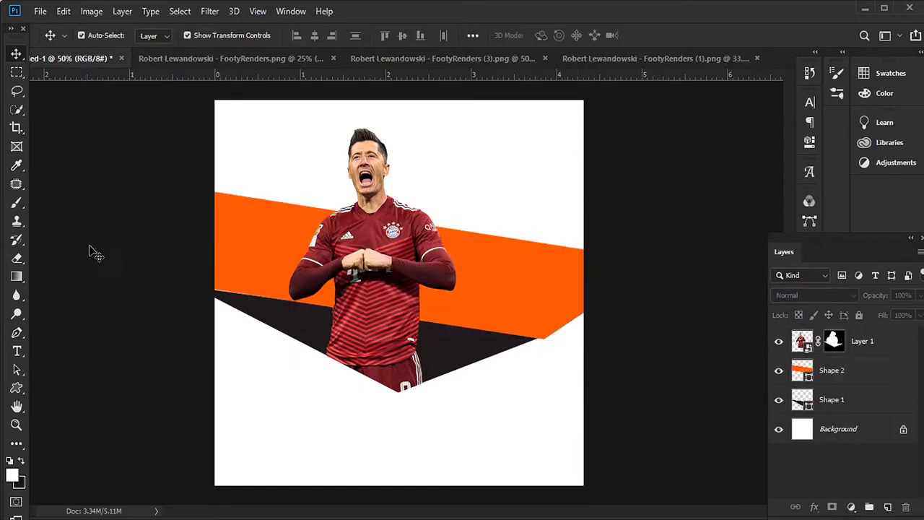
Draw a 472 px circle over the canvas's upper-left corner, fill it with the dark colour, and place its layer beneath the orange band
right_click(19, 390)
click(79, 404)
drag(212, 99, 370, 260)
click(156, 35)
click(86, 124)
key(Return)
key(v)
key(ctrl+[)
key(ctrl+[)
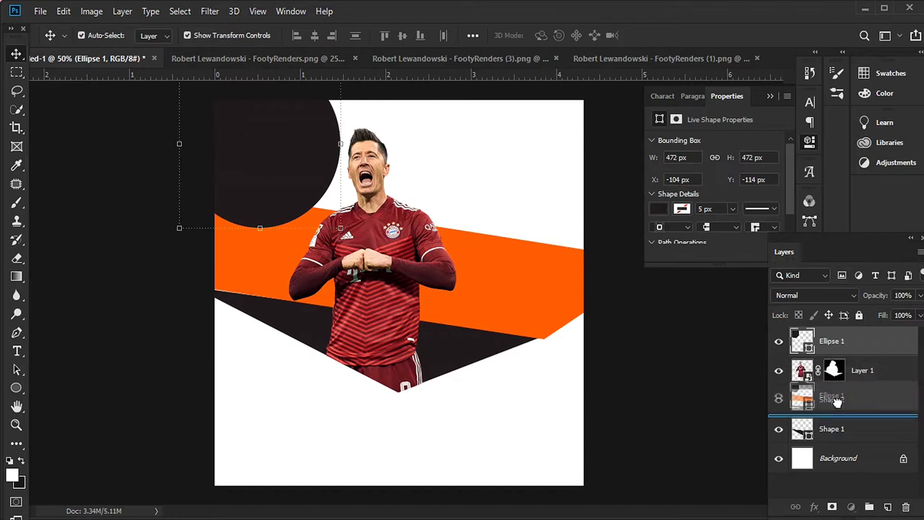
click(133, 315)
click(270, 323)
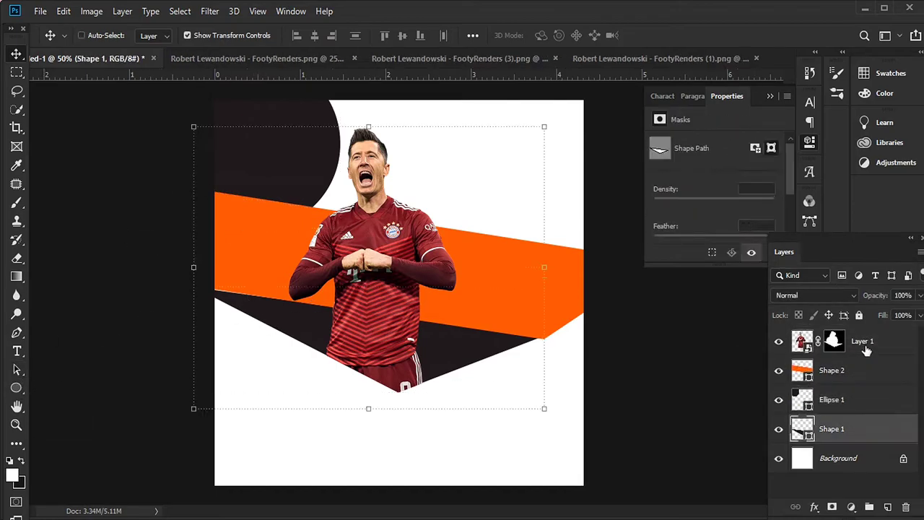
click(133, 297)
Draw a thin orange wedge rising from the canvas's lower-left corner to its right edge, about 1196 × 310 px
click(204, 482)
click(607, 381)
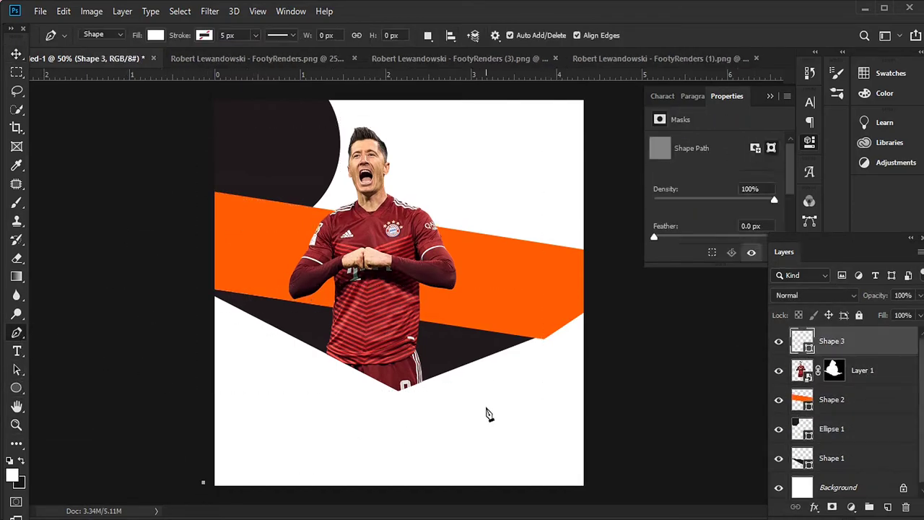
click(163, 39)
click(87, 72)
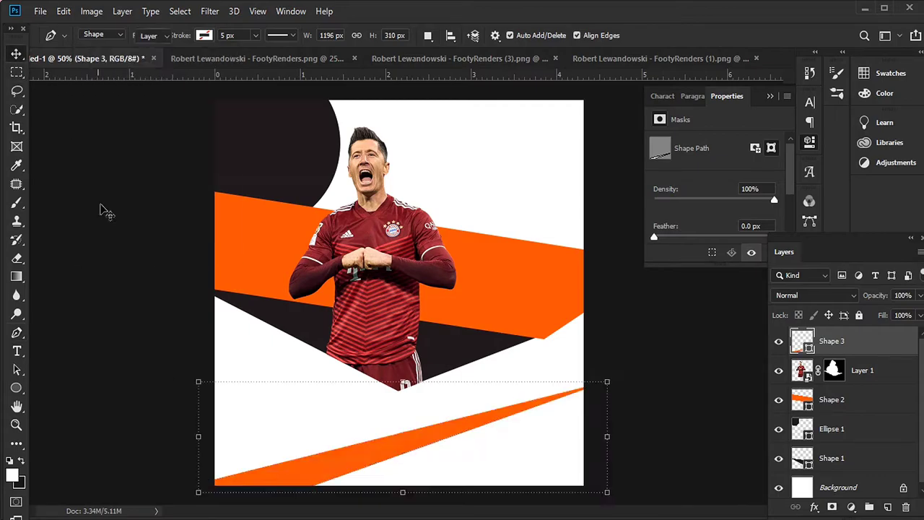
Recolour the thin wedge along the lower part of the canvas to bright red
key(v)
click(412, 434)
double_click(803, 340)
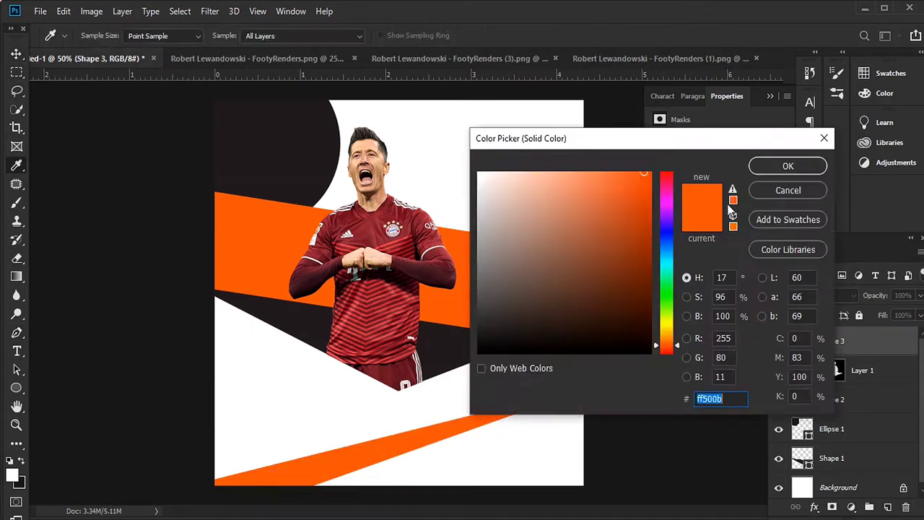
click(670, 177)
key(Return)
click(98, 201)
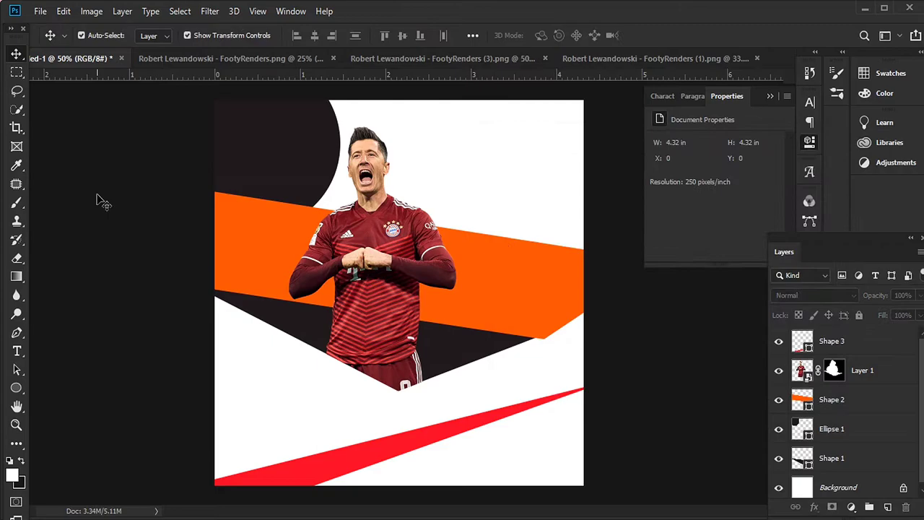
Draw a black upright rectangle behind the player's shoulder and layer it between the orange band and the dark triangular shape
right_click(18, 388)
click(65, 388)
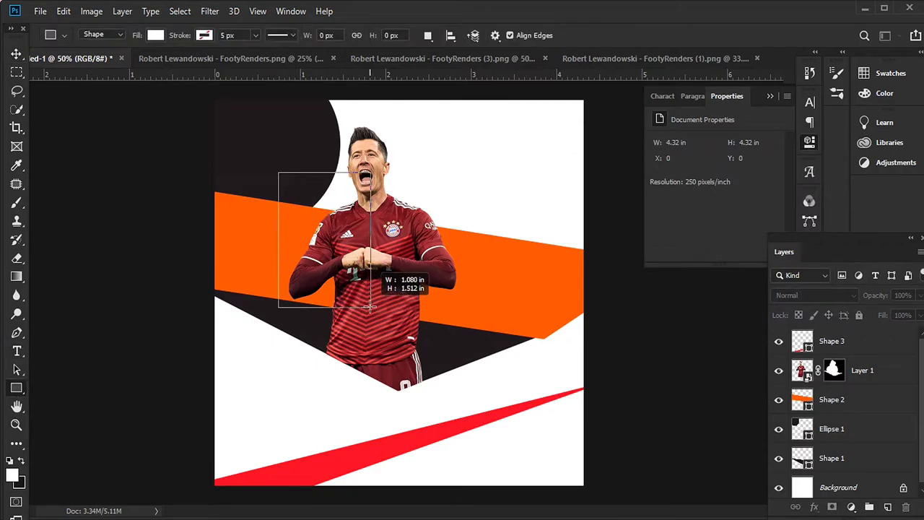
drag(369, 300, 351, 315)
click(165, 34)
click(80, 77)
key(v)
drag(318, 206, 301, 189)
drag(866, 446, 854, 398)
click(89, 262)
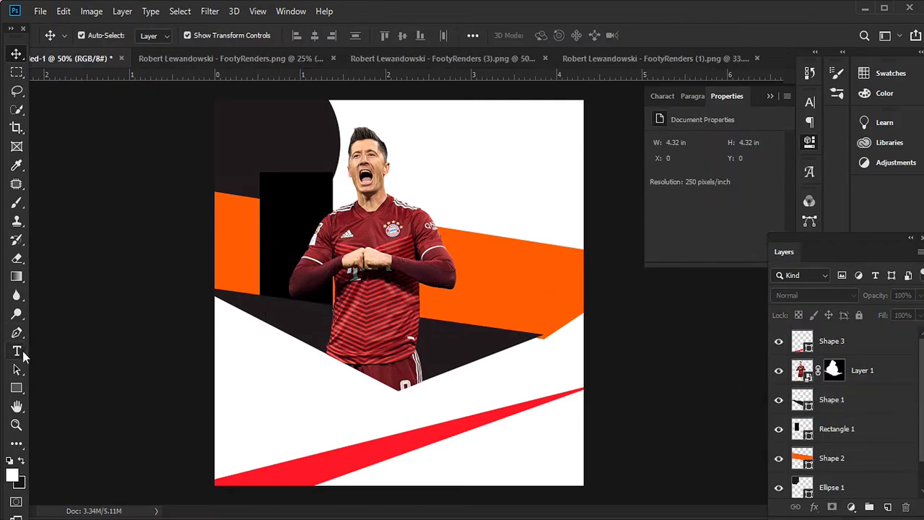
Add the text ROBERT at the top of the black rectangle and set its colour to white
key(t)
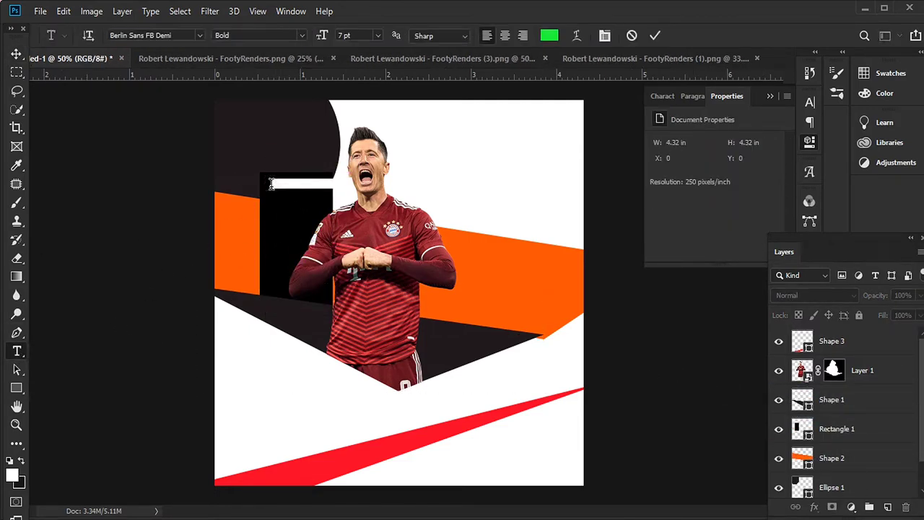
drag(271, 184, 272, 184)
key(ctrl+Return)
key(v)
click(809, 102)
click(772, 183)
click(786, 165)
Enlarge the ROBERT text on the black rectangle and change its font to Bebas Neue
key(ctrl+plus)
key(ctrl+plus)
drag(224, 207, 258, 209)
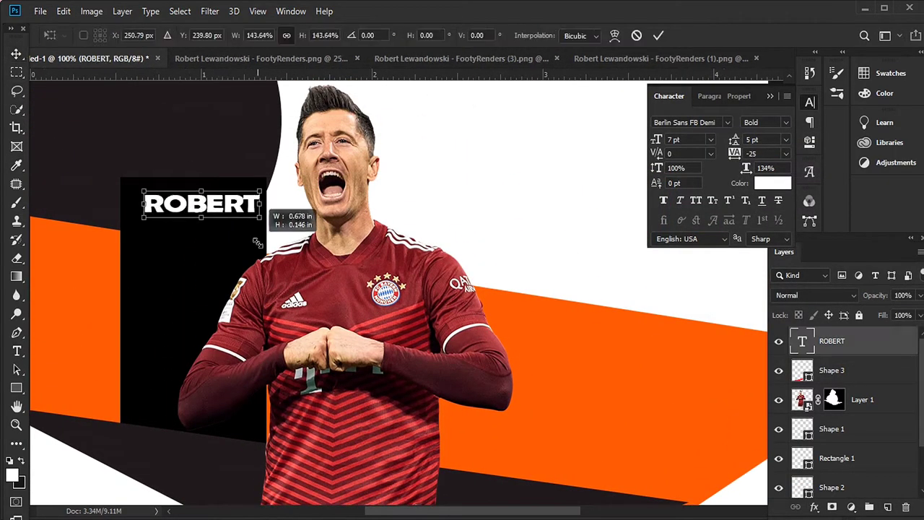
key(Return)
click(726, 122)
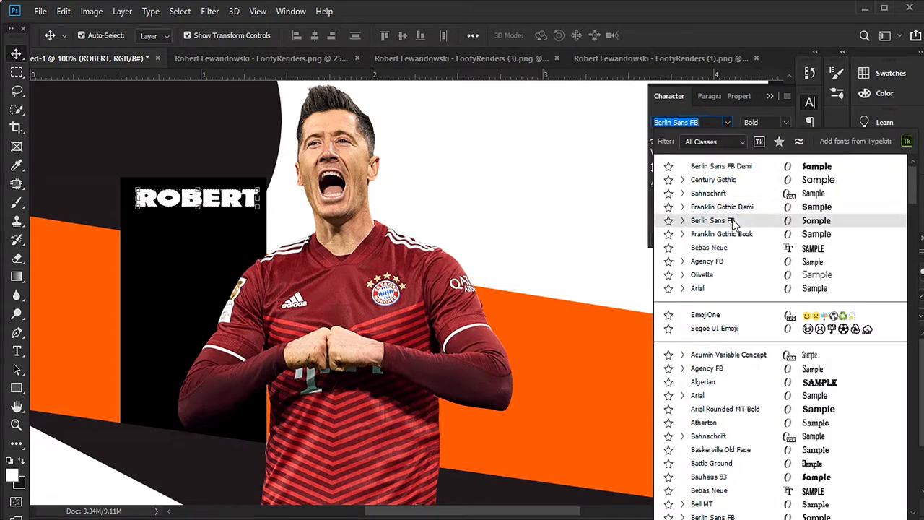
click(731, 254)
Duplicate ROBERT below itself, change the copy to LEWAND OWSKI on two lines, and set its leading to 17.23 pt
key(ctrl+t)
drag(208, 207, 194, 242)
key(Return)
double_click(217, 236)
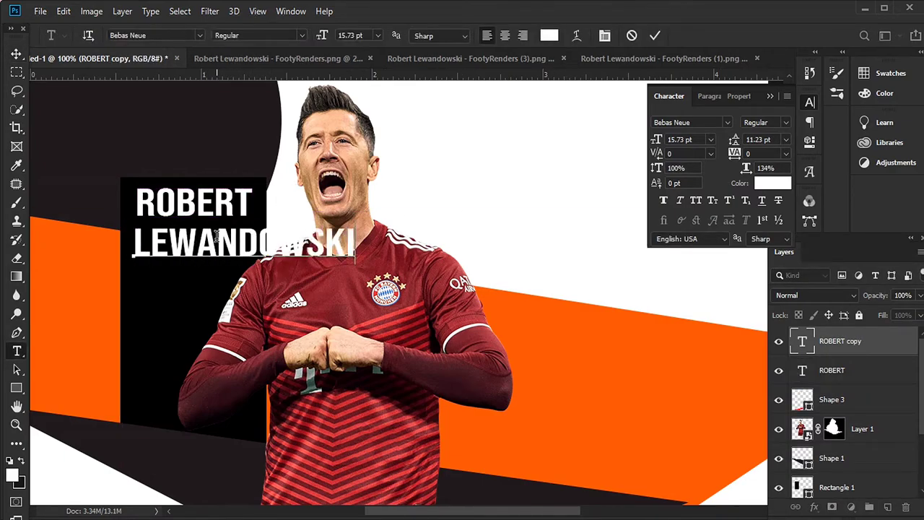
drag(735, 141, 735, 143)
click(16, 53)
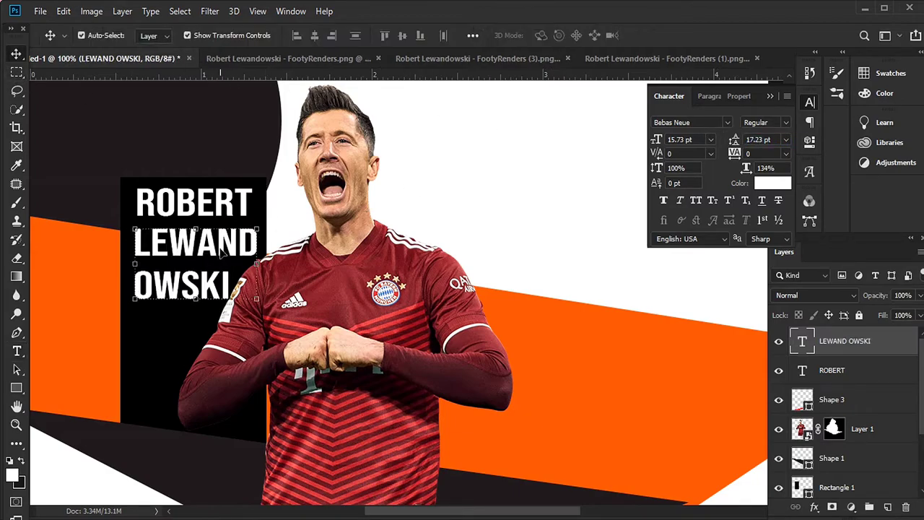
Draw a lime green rectangle in the canvas's lower-left corner
key(ctrl+minus)
key(ctrl+plus)
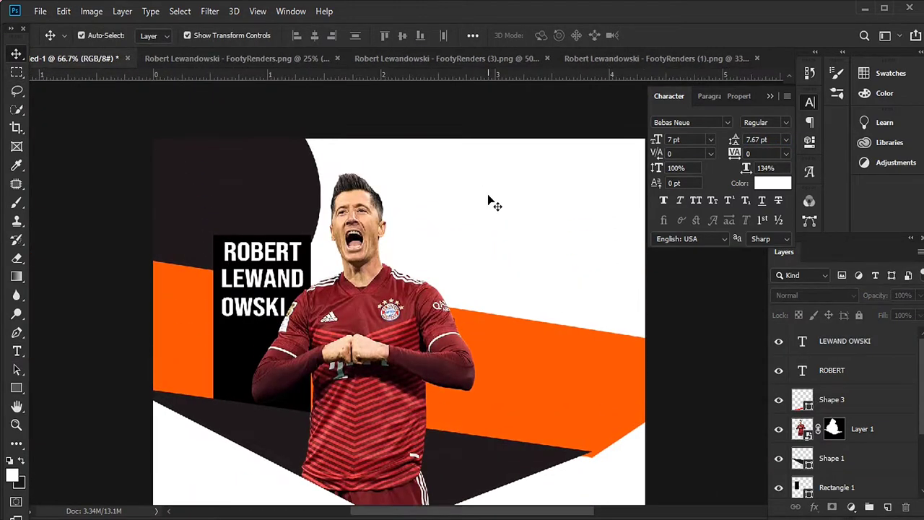
scroll(485, 343, down, 5)
key(u)
mouse_move(127, 385)
mouse_down()
mouse_move(244, 433)
mouse_move(263, 468)
mouse_up()
click(155, 35)
click(16, 53)
Rotate the lime rectangle by about 37° and move its layer down beneath the other shapes
key(ctrl+t)
drag(274, 377, 249, 407)
key(Return)
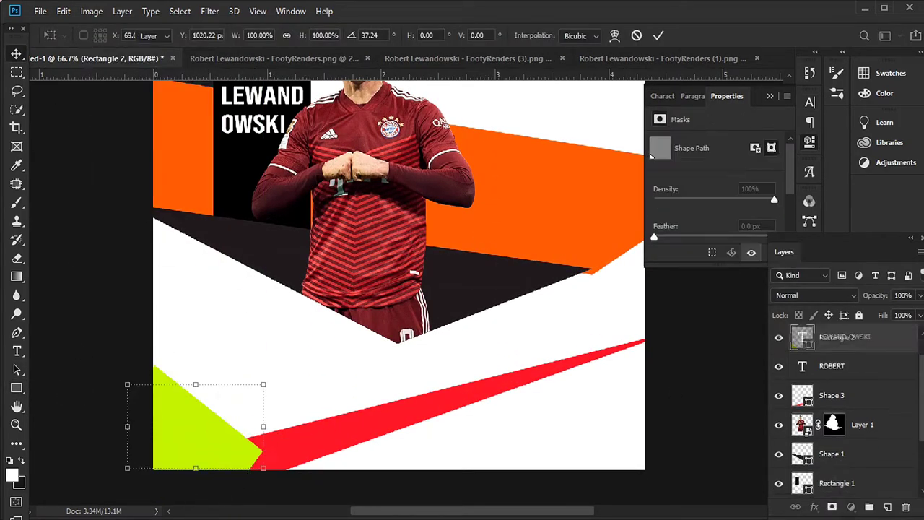
drag(836, 341, 826, 461)
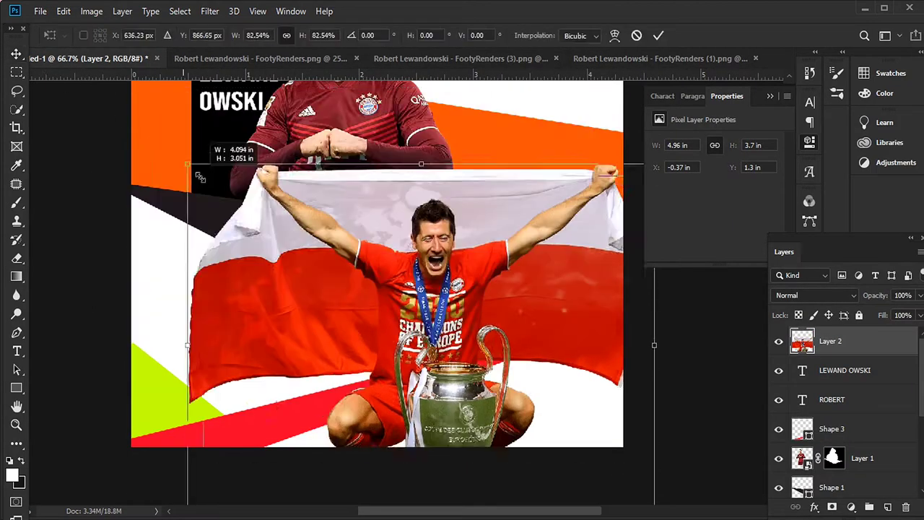
Scale down the cut-out of the player with the flag and trophy and position it over the poster's lower right
drag(216, 156, 304, 191)
key(Return)
drag(830, 341, 779, 404)
Add a Levels adjustment directly above the background with the white output level at 0, and invert its mask
scroll(844, 418, down, 5)
click(830, 482)
click(851, 507)
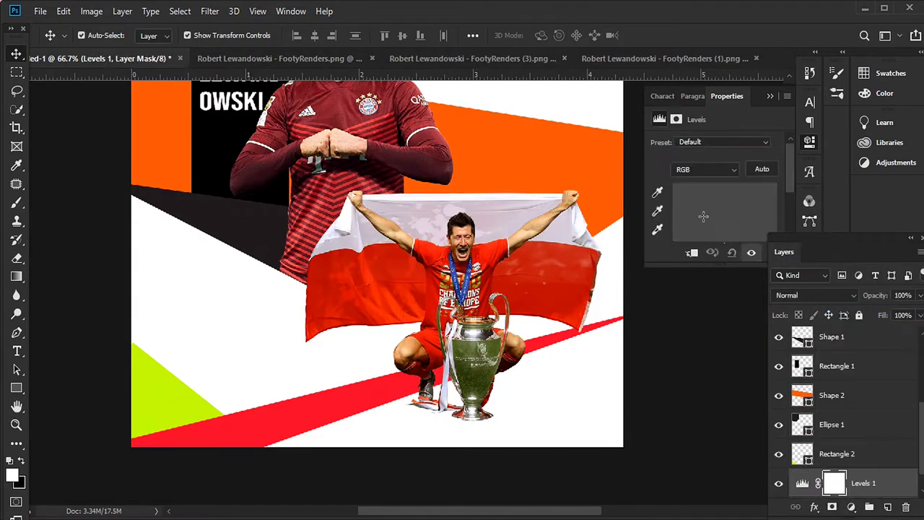
drag(703, 199, 673, 199)
key(ctrl+i)
Paint a soft shadow under the trophy on the Levels mask with an 80 px brush, and set the flow to 20%
key(ctrl+plus)
key(ctrl+plus)
key(ctrl+plus)
key(b)
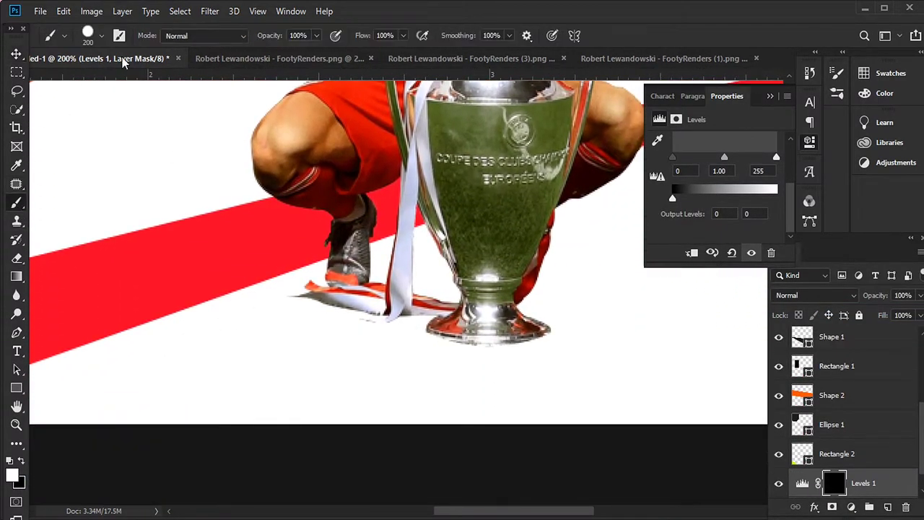
click(87, 34)
drag(143, 84, 139, 84)
click(485, 340)
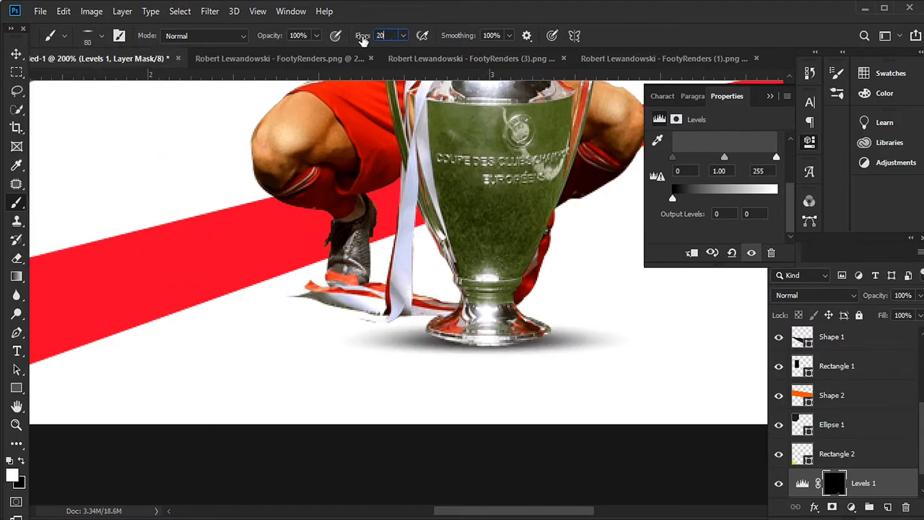
key(ctrl+0)
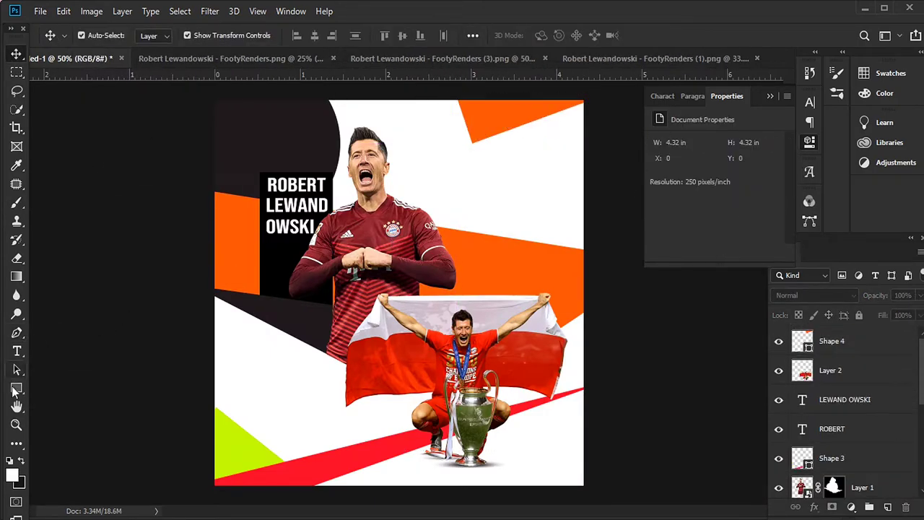
Draw an upright stripe over the right part of the orange band and fill it with the dark colour
right_click(17, 388)
click(79, 388)
scroll(844, 419, down, 5)
click(831, 366)
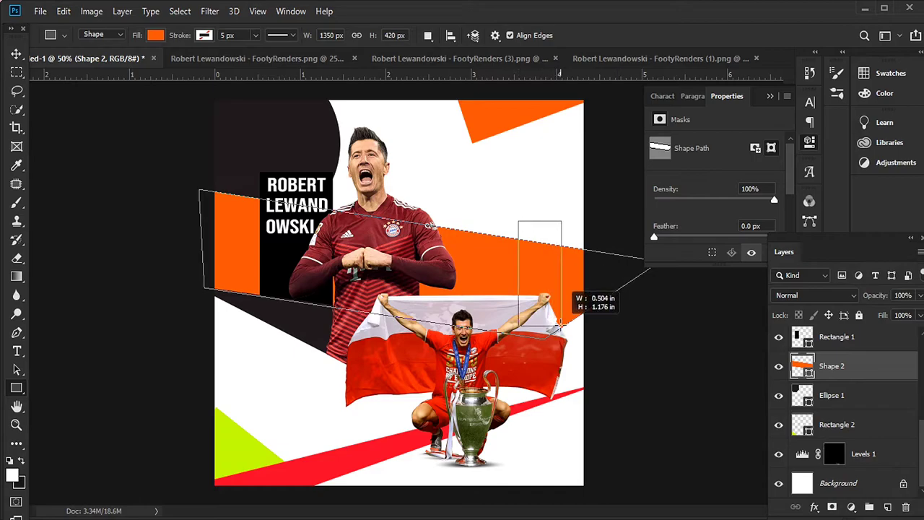
drag(560, 326, 562, 329)
double_click(813, 366)
click(516, 325)
click(784, 165)
Clip the dark stripe to the orange band and place a copy of it at the band's left end
right_click(866, 366)
click(753, 273)
click(444, 289)
key(Escape)
key(v)
click(142, 220)
drag(257, 226, 245, 225)
Duplicate the right-hand dark stripe and rotate the copy by about -38° into a diagonal beside it
click(538, 267)
drag(538, 267, 552, 282)
key(ctrl+t)
drag(570, 231, 544, 226)
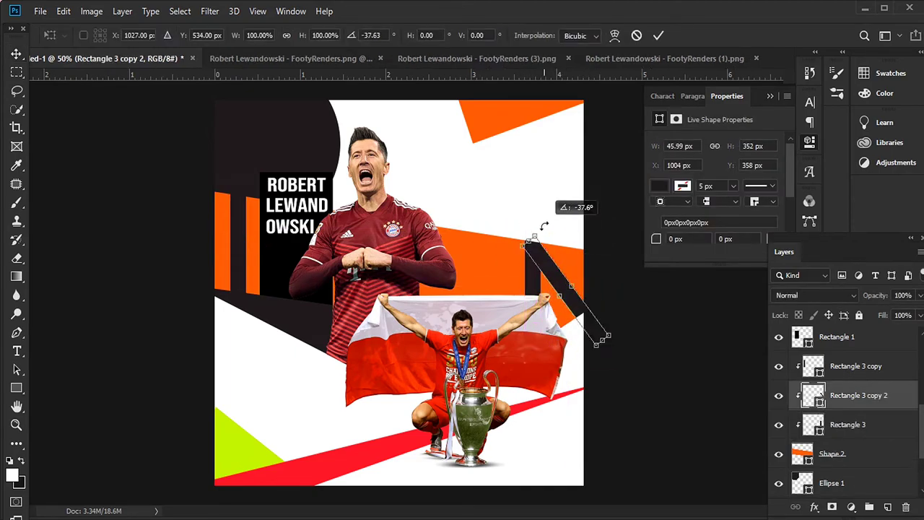
click(386, 288)
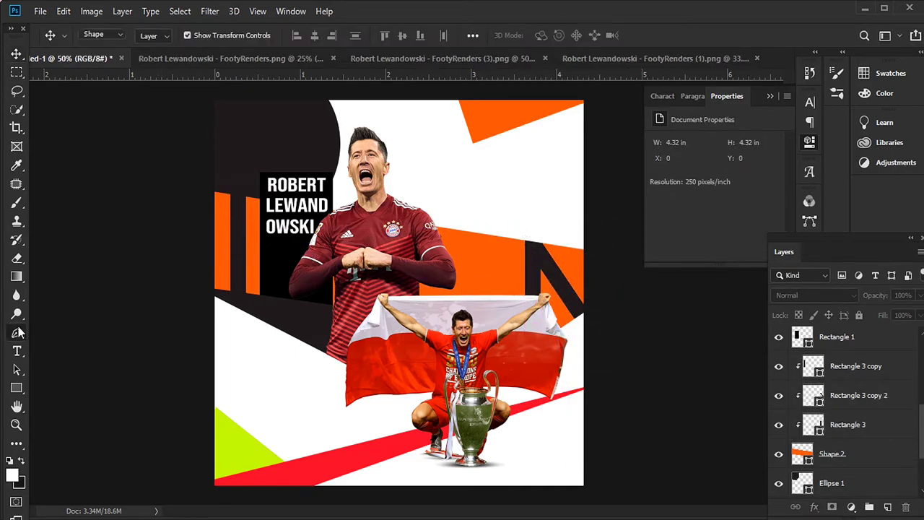
Draw a pointed four-sided shape about 528 × 294 px at the canvas's left edge and fill it with black
click(17, 332)
click(356, 324)
click(155, 35)
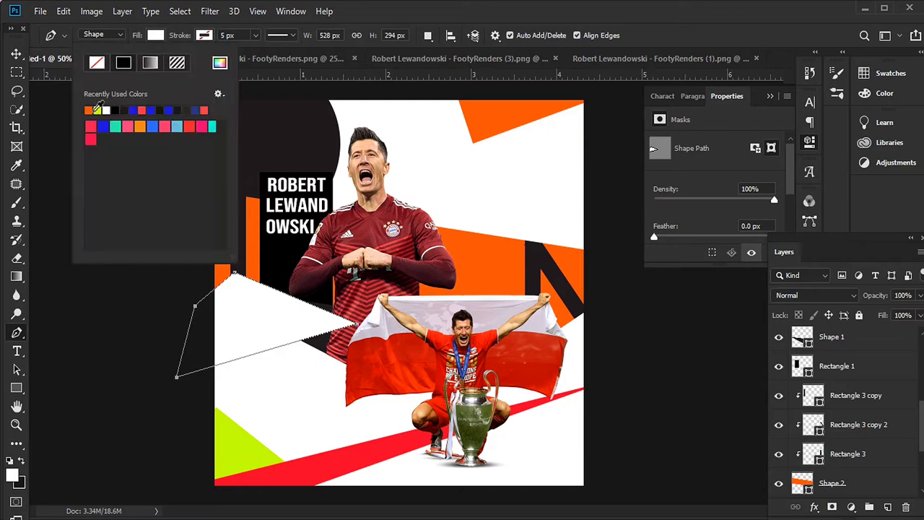
click(88, 106)
Move the pointed black shape's layer beneath the orange band and enlarge the shape
key(v)
drag(821, 338, 819, 426)
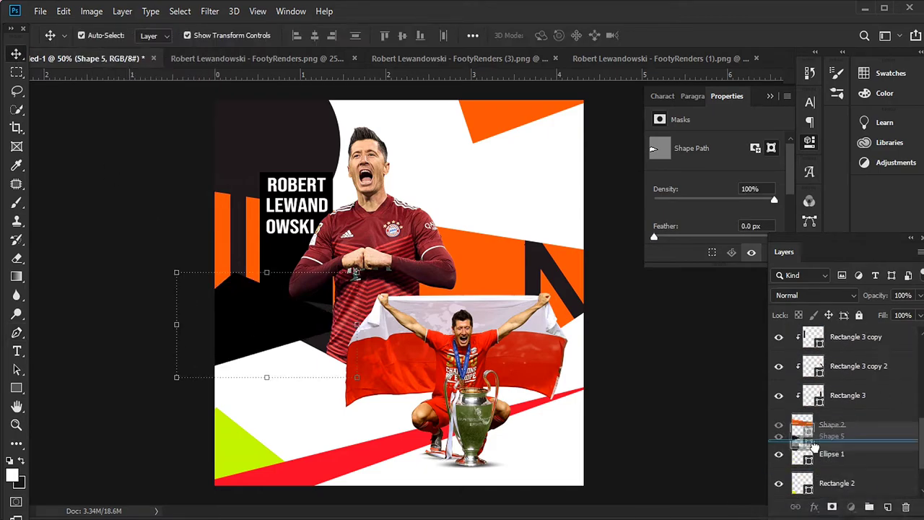
key(ctrl+t)
key(Return)
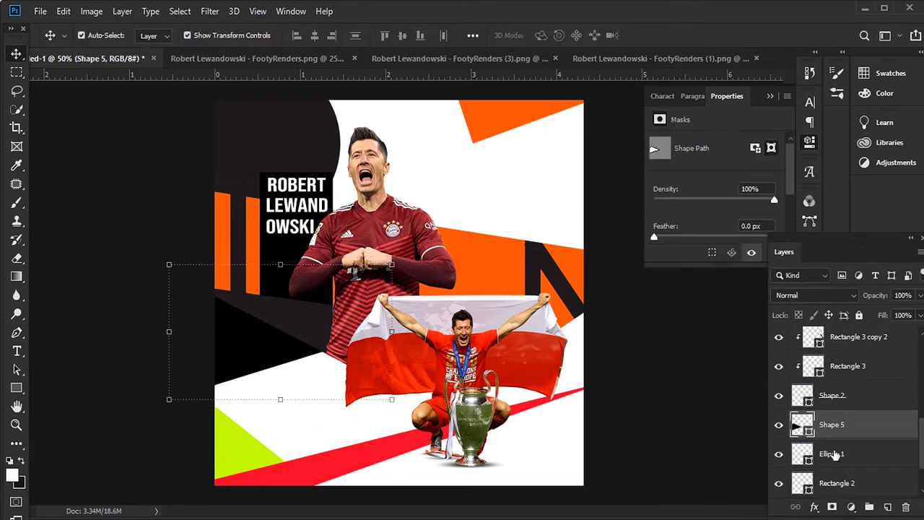
Draw a thin horizontal stripe across the pointed black shape and fill it with light red
right_click(16, 388)
click(79, 383)
mouse_move(186, 338)
mouse_down()
mouse_move(319, 340)
mouse_move(260, 383)
mouse_move(250, 366)
mouse_up()
click(154, 34)
click(147, 109)
Duplicate the light red stripe and clip both stripes to the pointed black shape
key(v)
shift+click(848, 453)
right_click(848, 454)
click(736, 273)
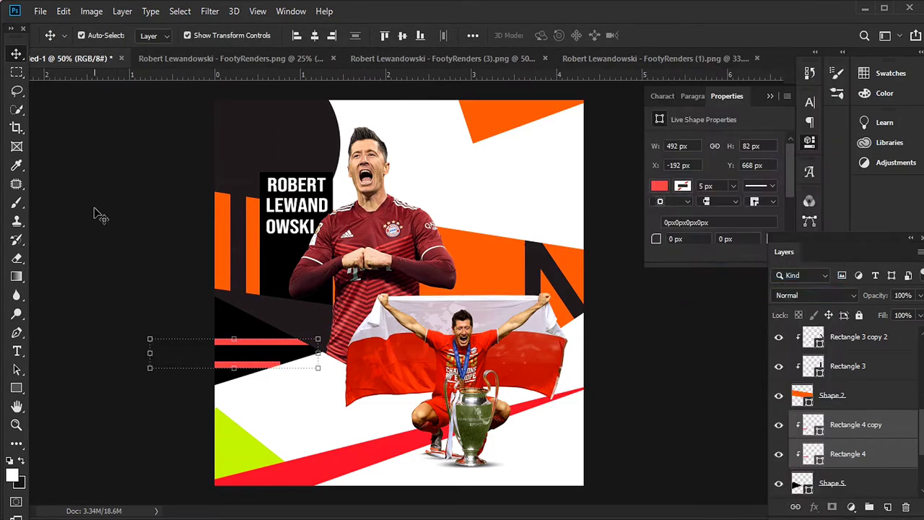
click(100, 216)
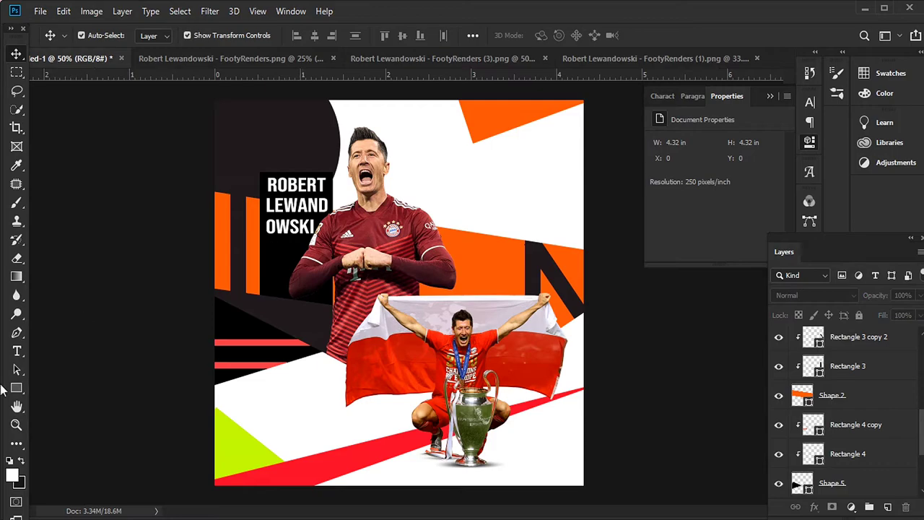
Draw a tall slanted four-sided shape about 184 × 414 px over the orange band beside the large player and fill it with blue
right_click(16, 332)
click(57, 332)
click(522, 171)
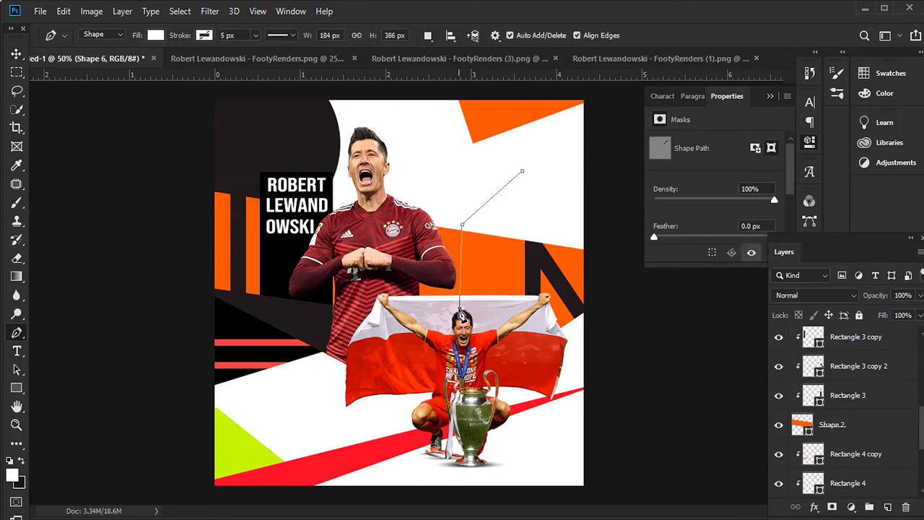
click(525, 179)
click(155, 35)
click(112, 114)
click(148, 113)
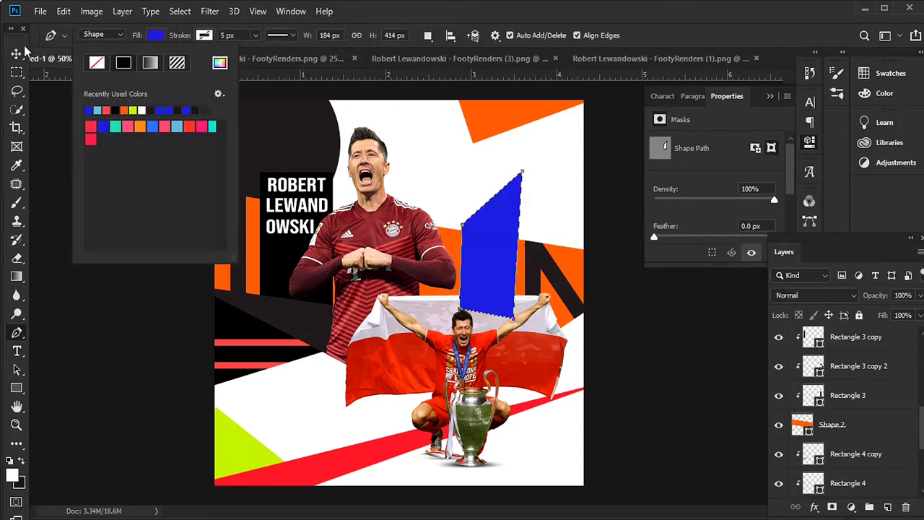
key(Return)
Move the tall slanted shape's layer beneath the black name rectangle and enlarge the shape to about 215 × 490 px
key(v)
scroll(872, 385, up, 5)
mouse_move(830, 365)
mouse_down()
mouse_move(840, 356)
mouse_move(840, 383)
mouse_move(820, 310)
mouse_move(827, 368)
mouse_move(830, 356)
mouse_up()
key(ctrl+t)
drag(522, 170, 535, 145)
key(Return)
Draw a thin horizontal white stripe about 436 × 12 px across the tall blue shape
key(u)
click(155, 35)
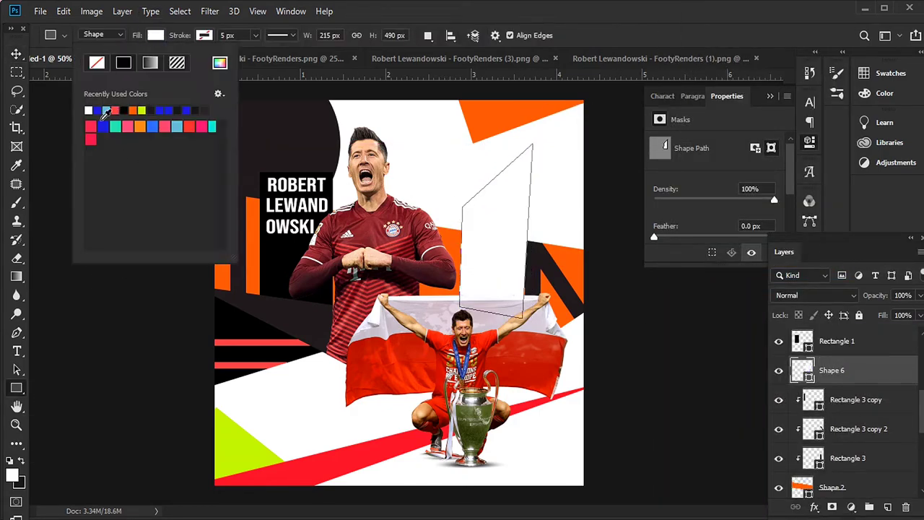
mouse_move(433, 192)
mouse_down()
mouse_move(583, 198)
mouse_move(528, 191)
mouse_move(495, 221)
mouse_up()
click(155, 34)
click(97, 110)
Duplicate the white stripe twice, tilting one copy diagonally, and clip the tilted copy to the blue shape
key(v)
key(ctrl+j)
key(ctrl+t)
drag(591, 215, 587, 244)
key(Return)
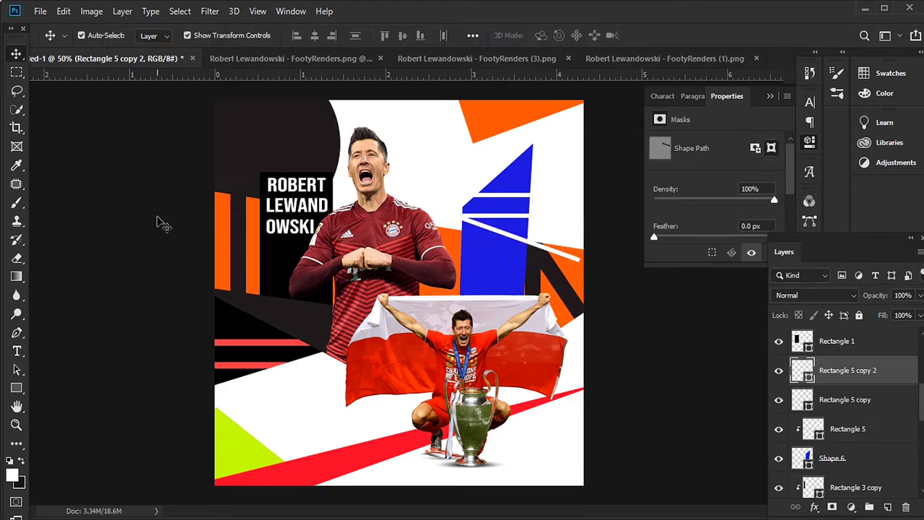
right_click(819, 370)
click(693, 241)
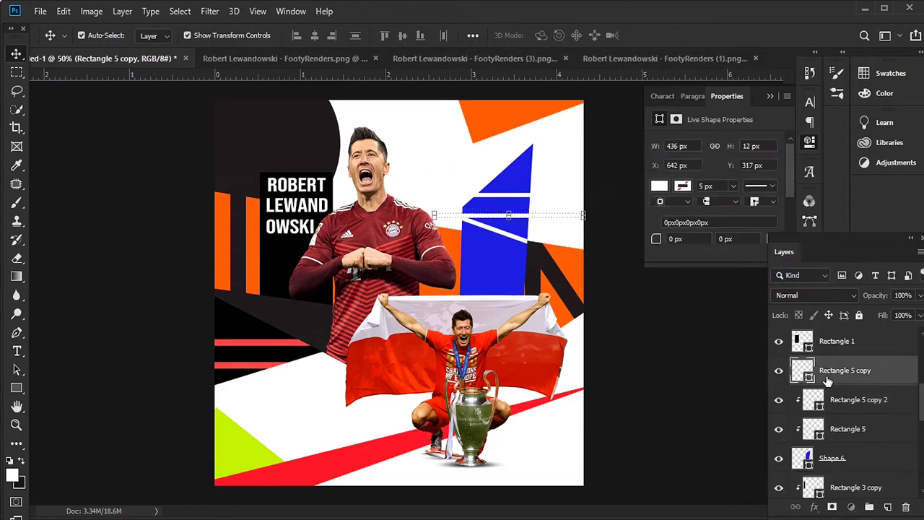
Recolour the dark vertical stripe in the orange band white (#ffffff) and shift the orange shape at the poster's top edge slightly up and left
click(819, 489)
double_click(819, 489)
click(296, 209)
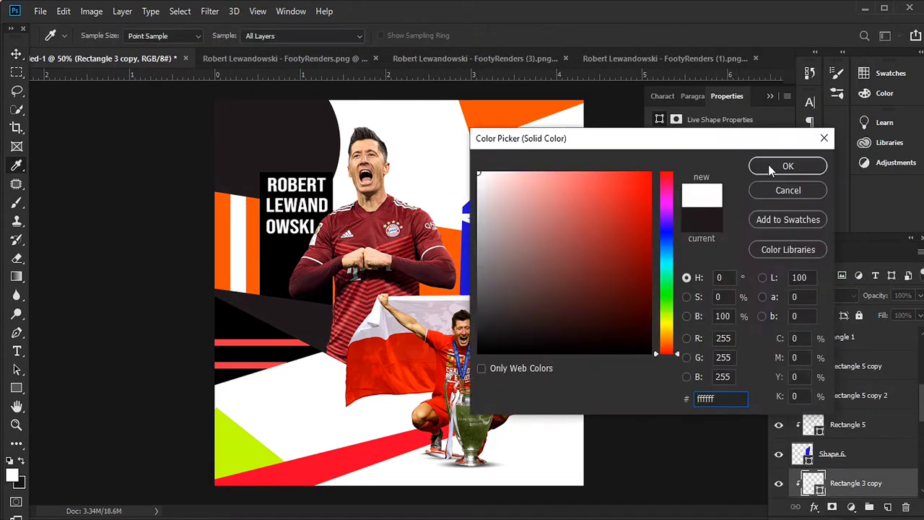
key(Return)
drag(508, 133, 486, 125)
Add the text "lewandoski" in black Bebas Neue on the white area beneath the striped black shape
click(281, 217)
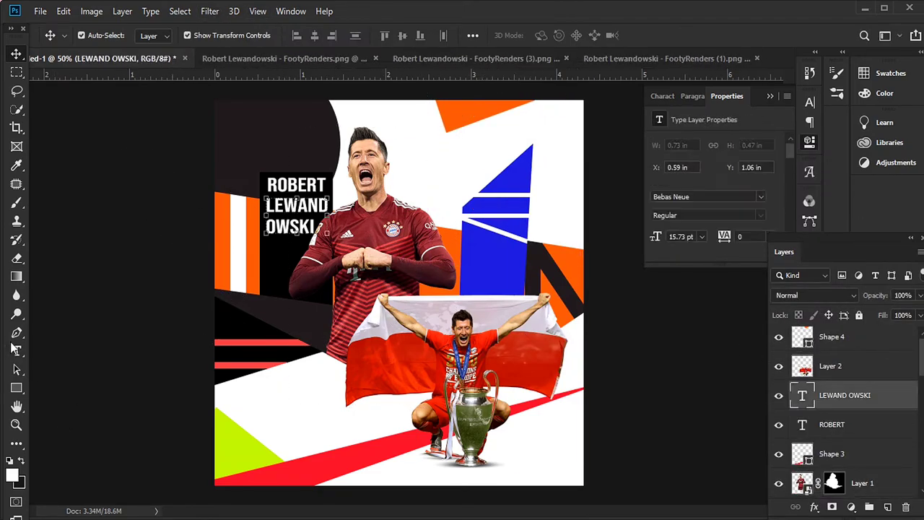
key(t)
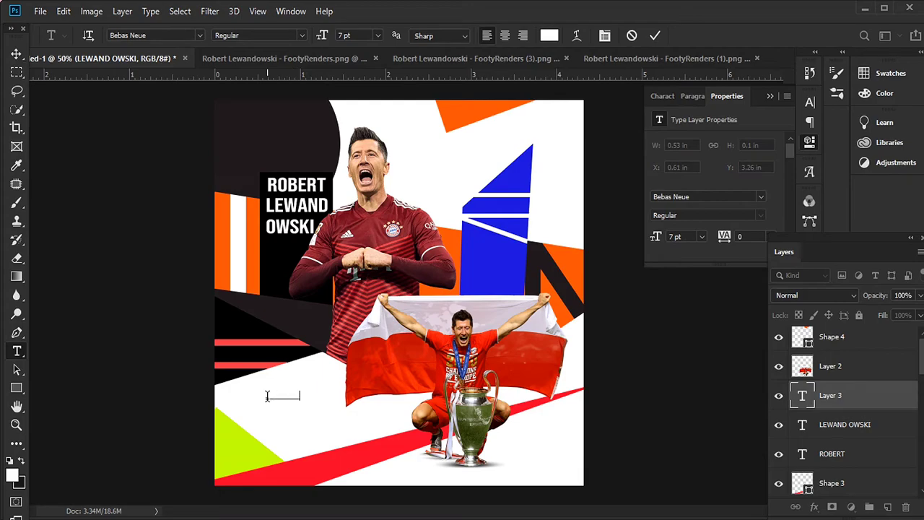
click(556, 37)
click(784, 166)
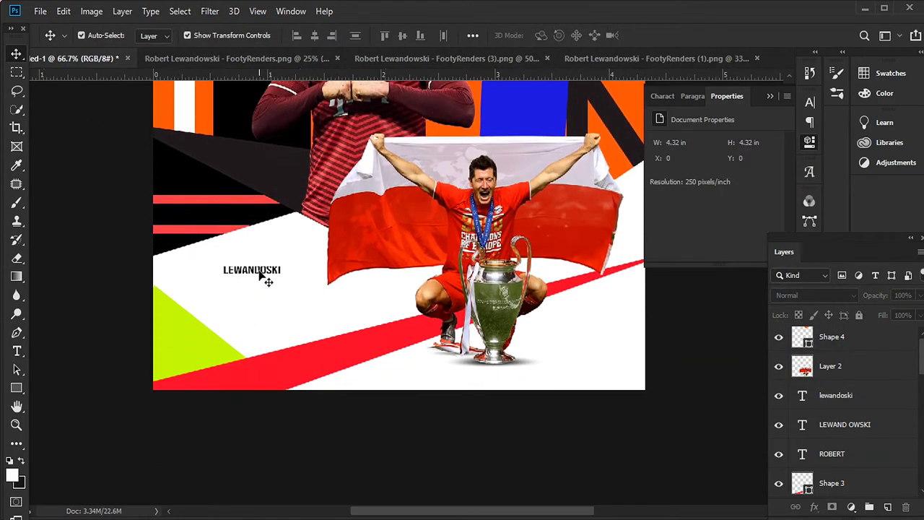
Stack three 10 pt LEWANDOSKI lines in the poster's bottom-right corner and combine them into a single layer
click(668, 96)
click(757, 139)
drag(274, 267, 588, 349)
drag(588, 349, 589, 367)
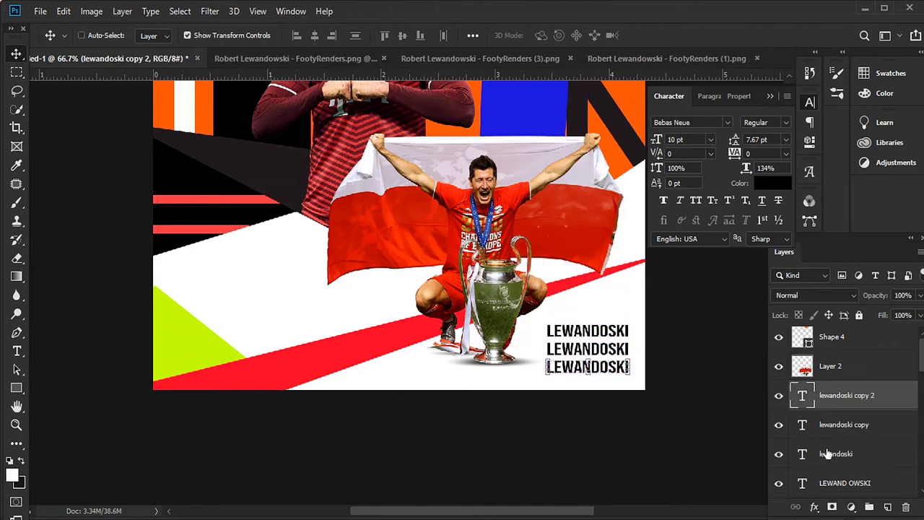
shift+click(827, 453)
key(ctrl+e)
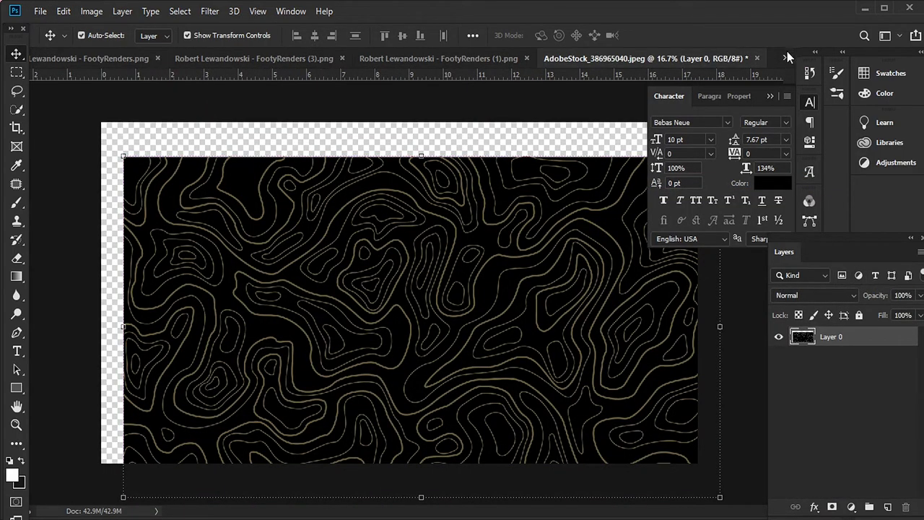
Bring the contour-line pattern from the AdobeStock image into the poster above the dark ellipse and scale it to 53.23%
drag(787, 51, 397, 289)
drag(241, 116, 211, 95)
key(Return)
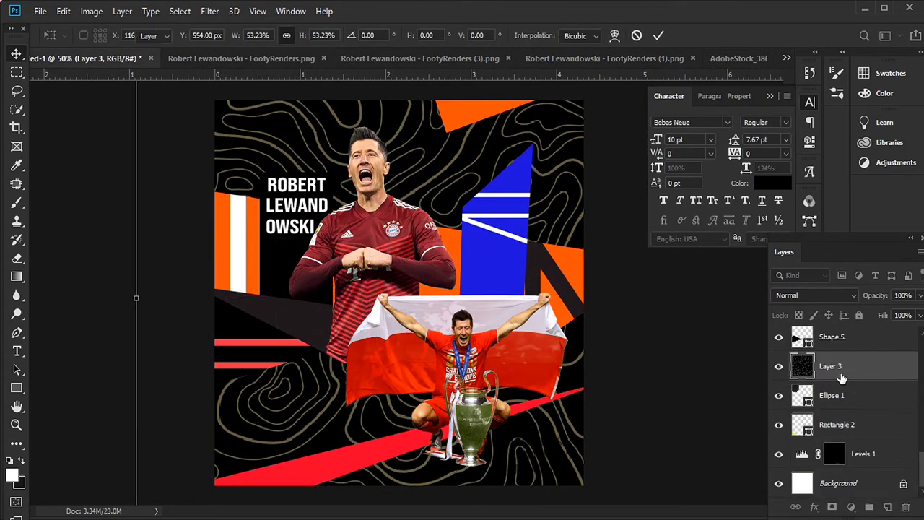
Clip the contour-line pattern to the dark ellipse and set its blend mode to Screen
key(ctrl+alt+g)
click(814, 295)
click(786, 283)
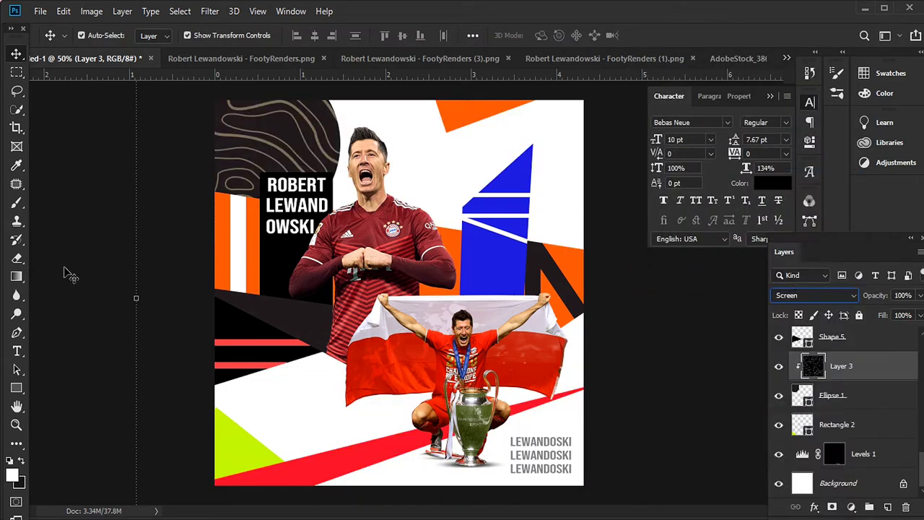
Duplicate the contour pattern unclipped just above the Levels layer, with Subtract blending and 20% opacity
drag(841, 370, 862, 441)
right_click(831, 364)
click(866, 370)
click(815, 295)
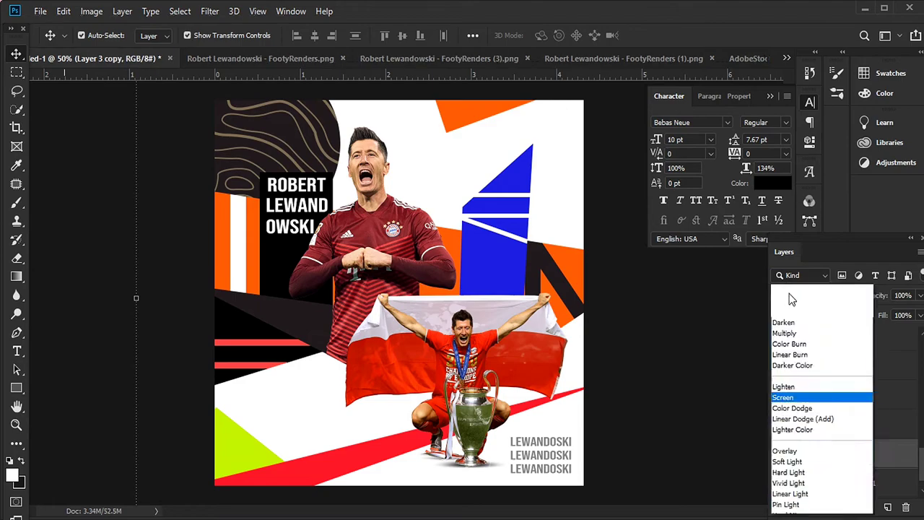
click(818, 433)
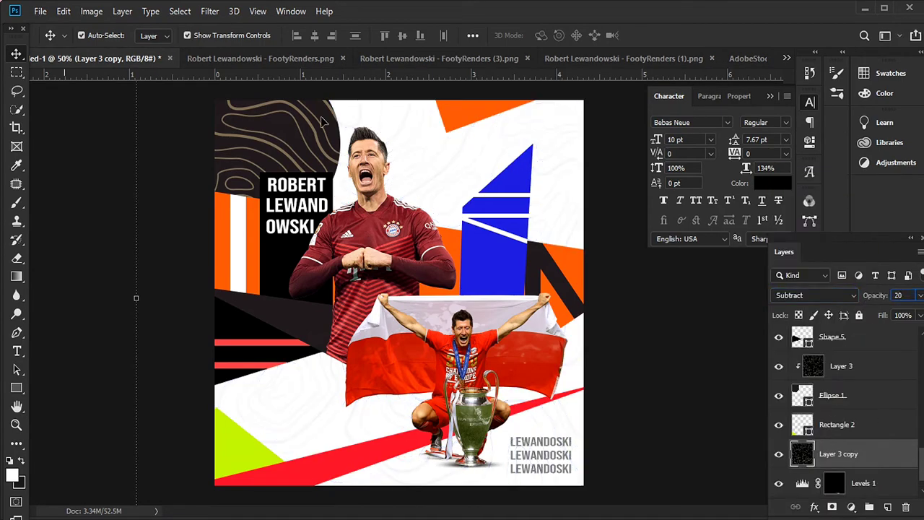
Apply the Camera Raw filter to the large player cut-out with Temperature -5, Tint +4, Contrast +16 and Clarity +15
click(369, 238)
click(209, 11)
click(233, 98)
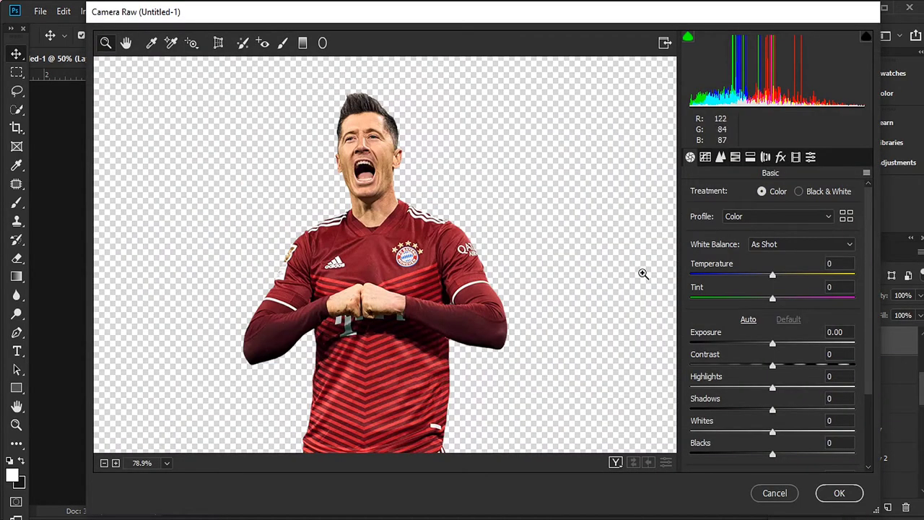
key(Tab)
key(Tab)
key(Tab)
key(Tab)
key(Tab)
key(Tab)
key(Tab)
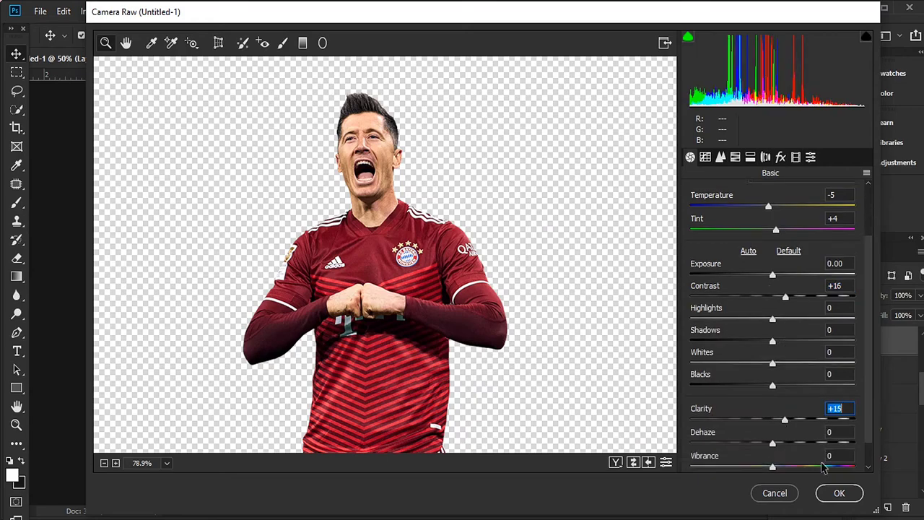
key(Return)
Add a Color Balance adjustment above all layers with midtones Cyan-Red +6, Magenta-Green -15 and Yellow-Blue +4
scroll(823, 348, up, 5)
click(851, 507)
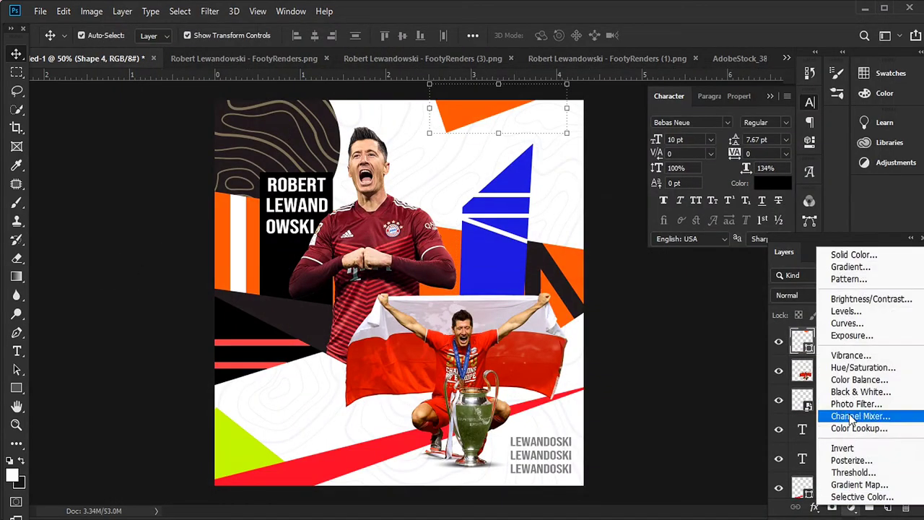
click(830, 347)
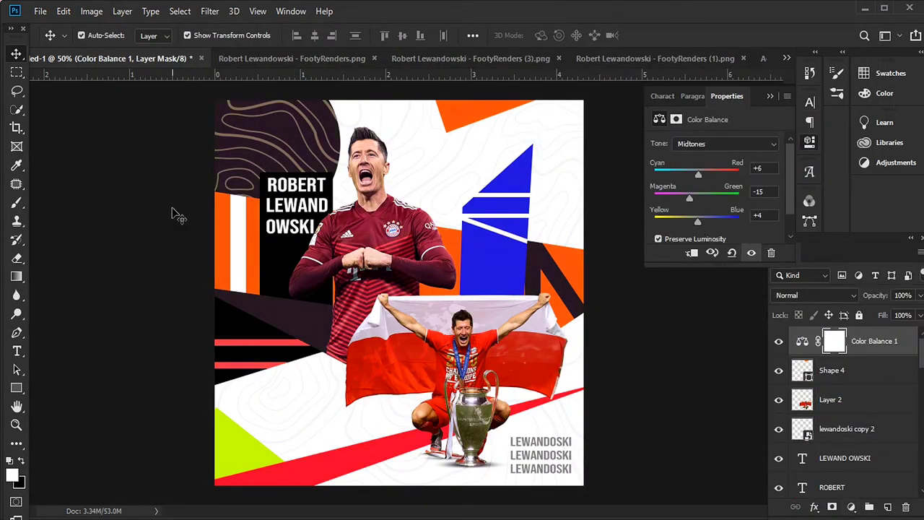
Add three more parallel copies of the diagonal white stripe down the lower part of the blue shape
drag(503, 234, 498, 269)
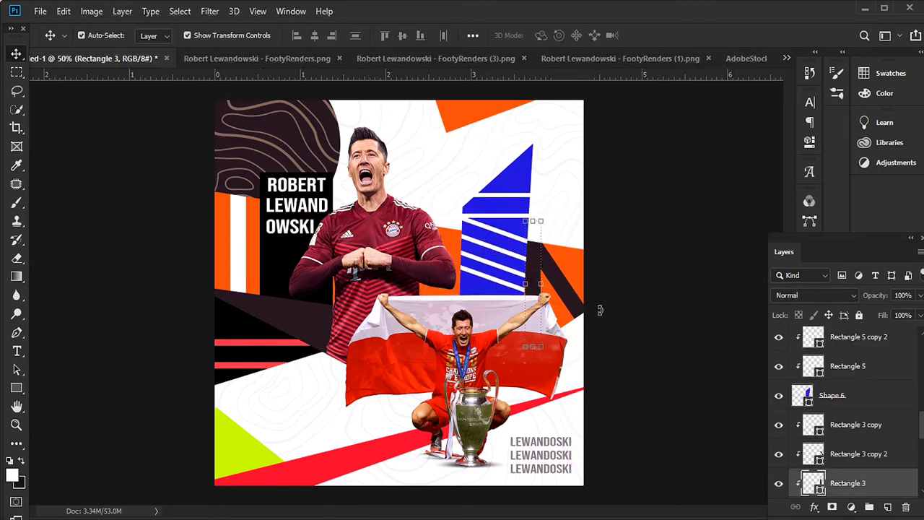
Recolour the dark vertical bar beside the blue shape in the orange band using the copied colour code
double_click(813, 483)
key(ctrl+v)
click(788, 165)
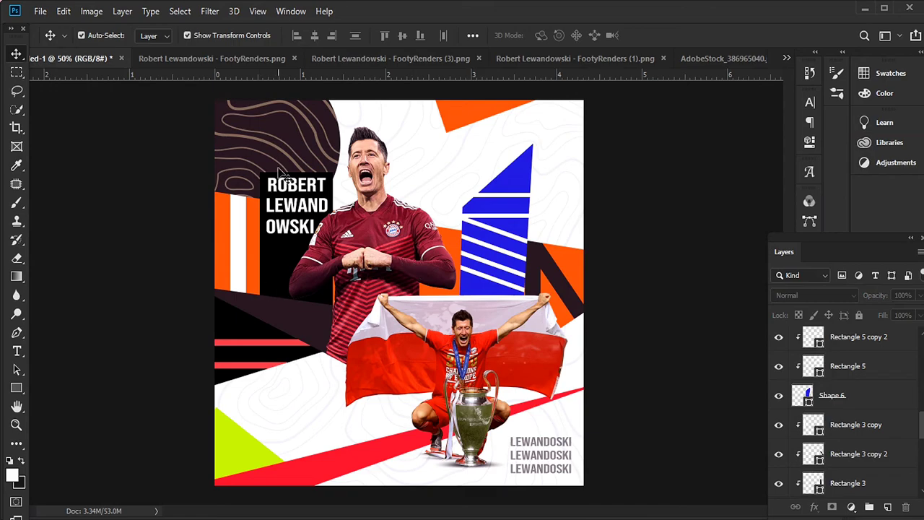
Recolour the dark angled band behind the large player's waist to a deep maroon pink
click(299, 317)
double_click(809, 350)
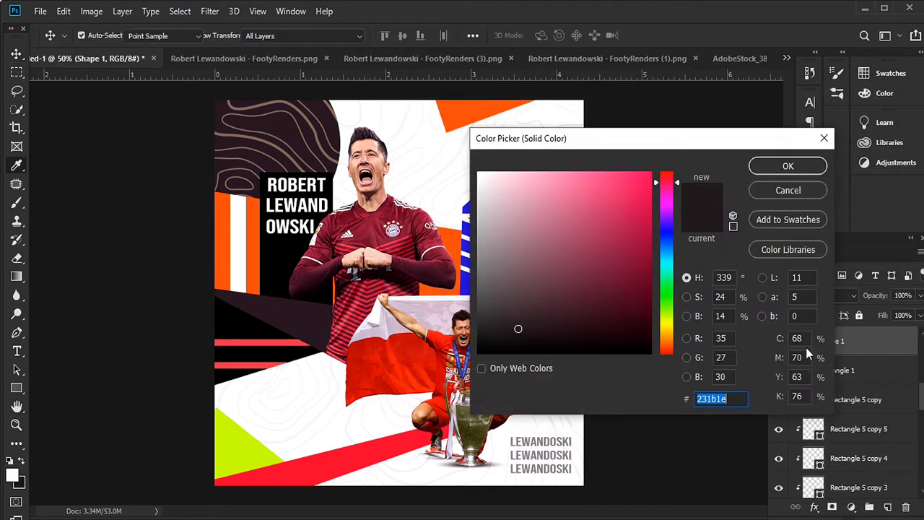
click(621, 250)
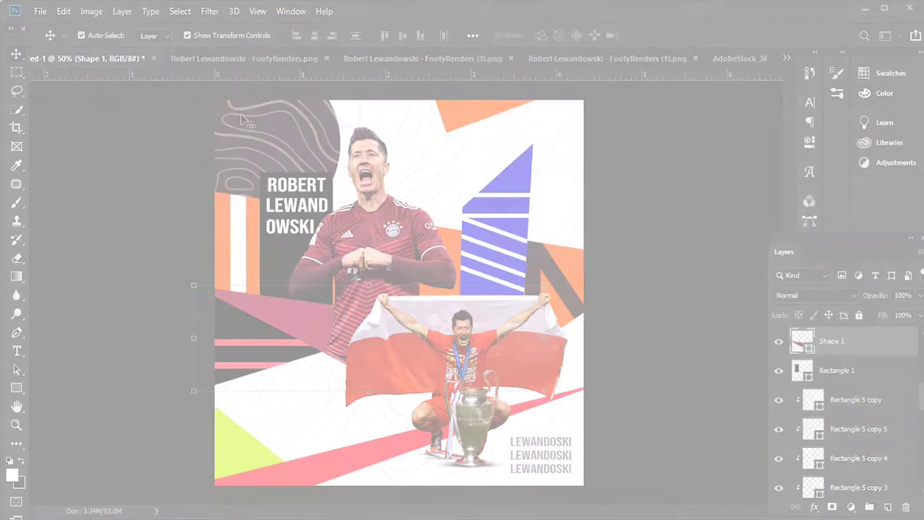